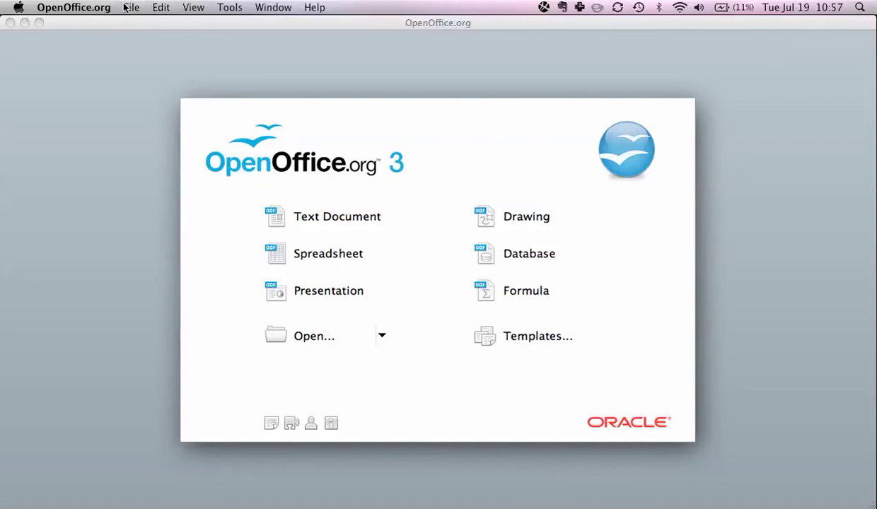
Open ipsum.doc from the File > Open dialog
click(107, 25)
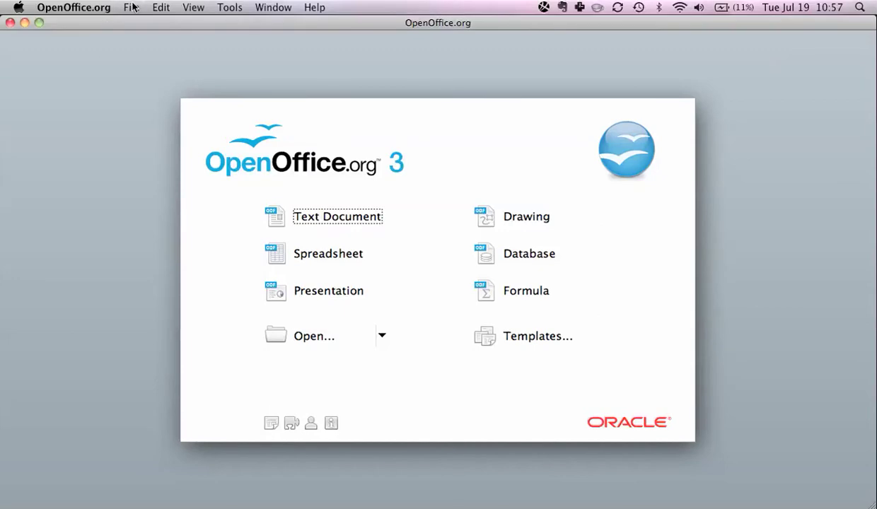
click(132, 7)
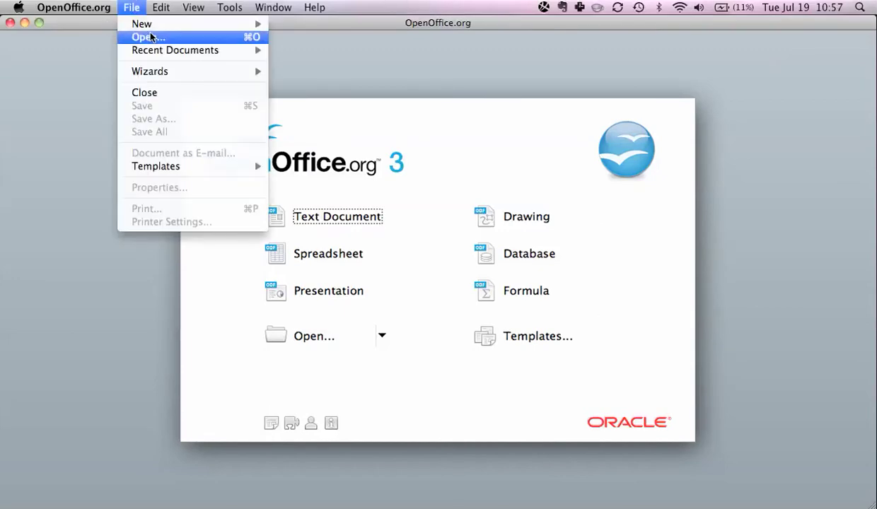
click(143, 34)
double_click(423, 219)
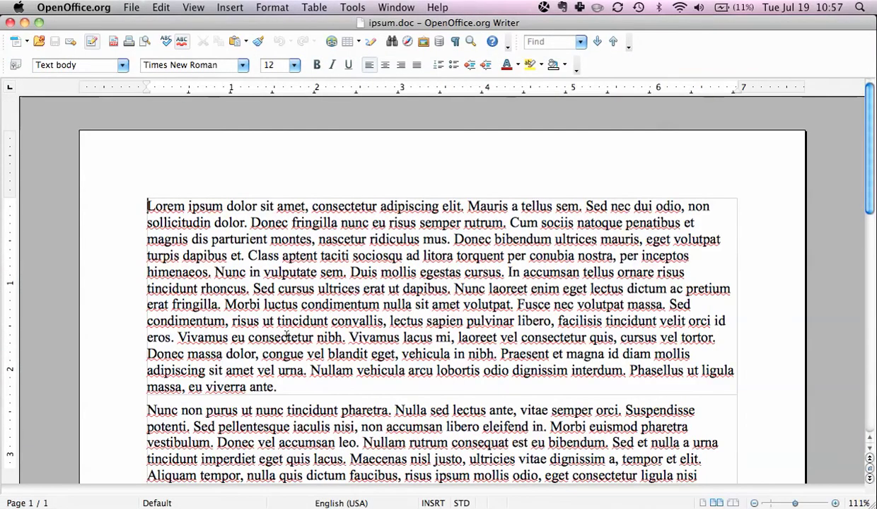
Add blank lines before the 'Cras rhoncus' paragraph
scroll(286, 336, down, 2)
scroll(241, 357, down, 3)
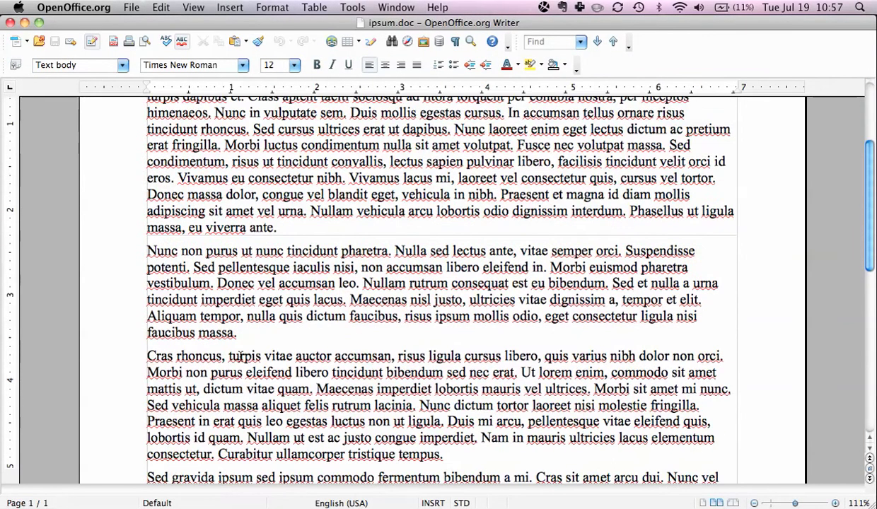
click(170, 356)
key(Return)
key(Return)
key(Return)
key(Return)
key(Return)
click(242, 366)
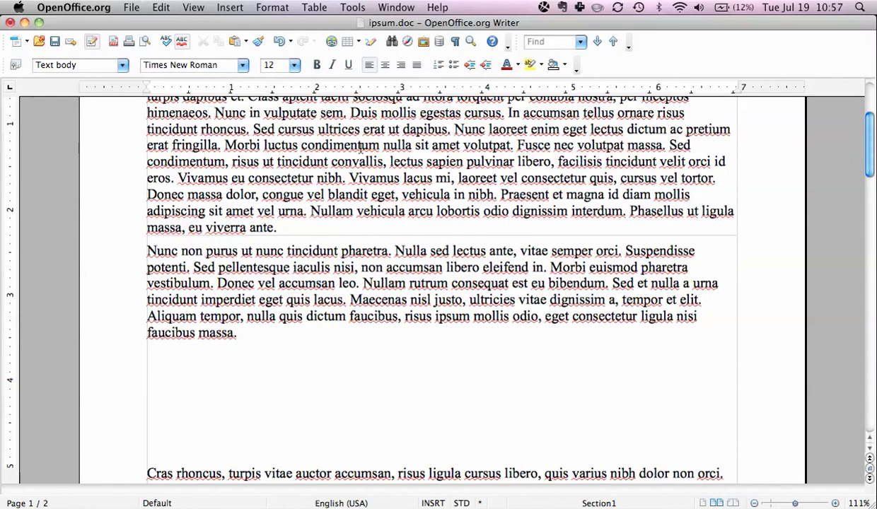
Insert an empty 5-column by 3-row table in the blank space
click(359, 43)
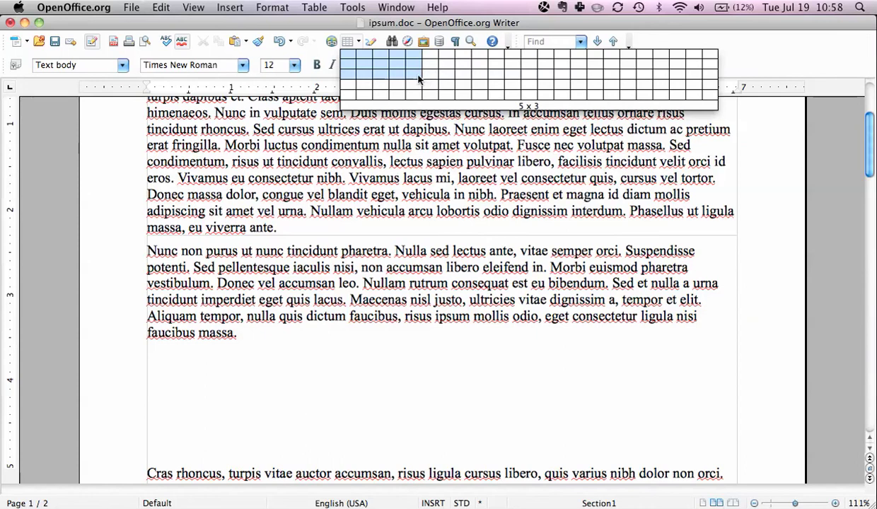
click(418, 79)
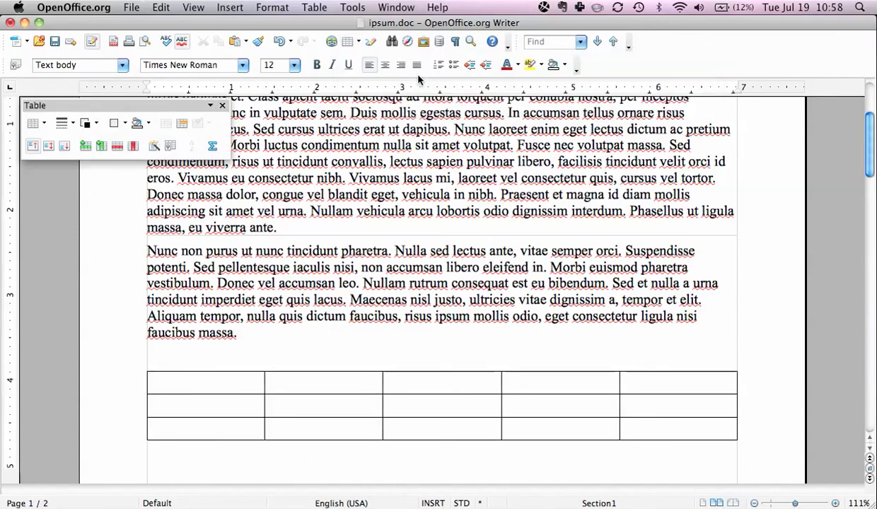
click(194, 469)
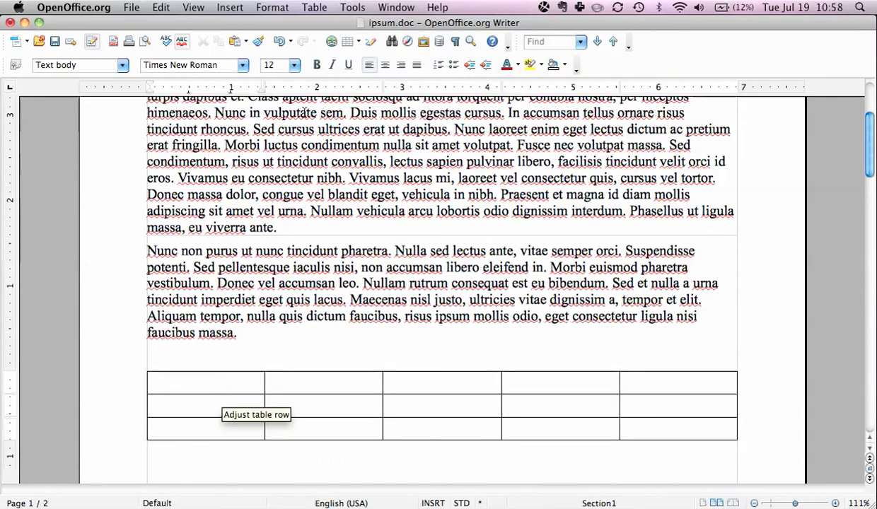
click(314, 7)
mouse_move(354, 24)
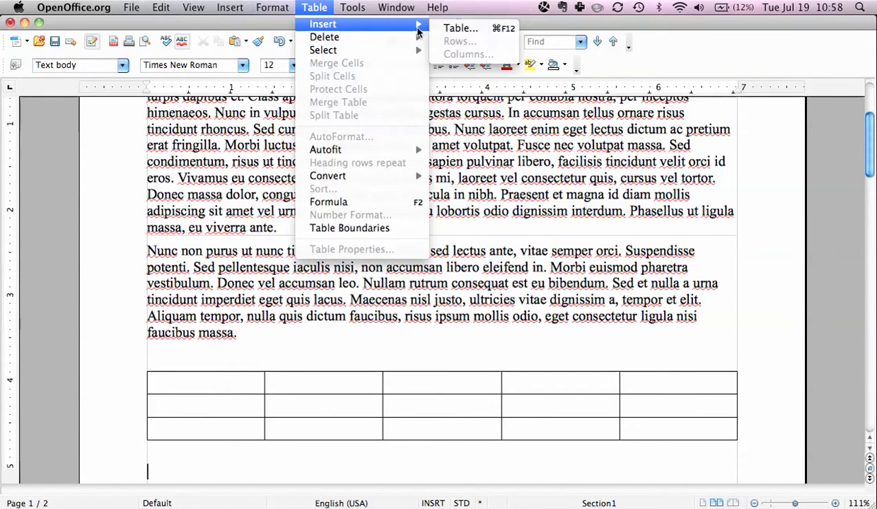
click(460, 32)
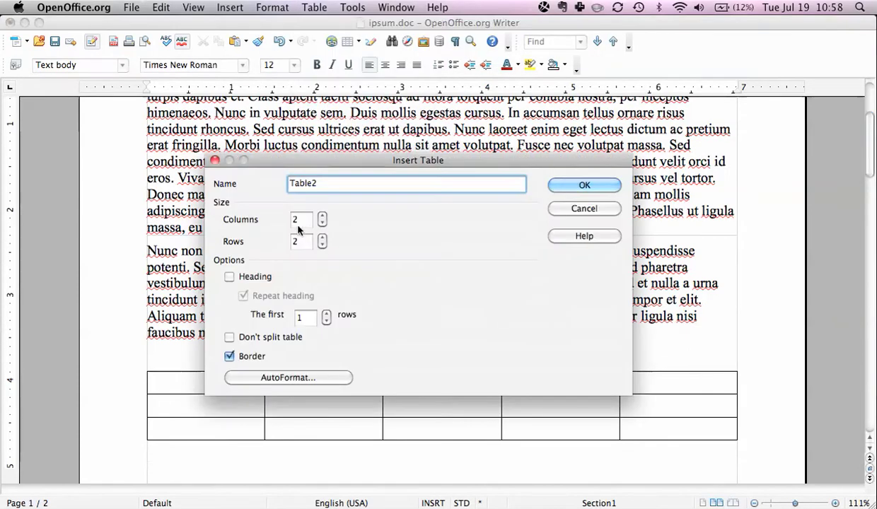
key(Tab)
text(123)
click(552, 184)
scroll(283, 446, down, 3)
click(227, 459)
click(172, 363)
key(Return)
scroll(174, 365, down, 1)
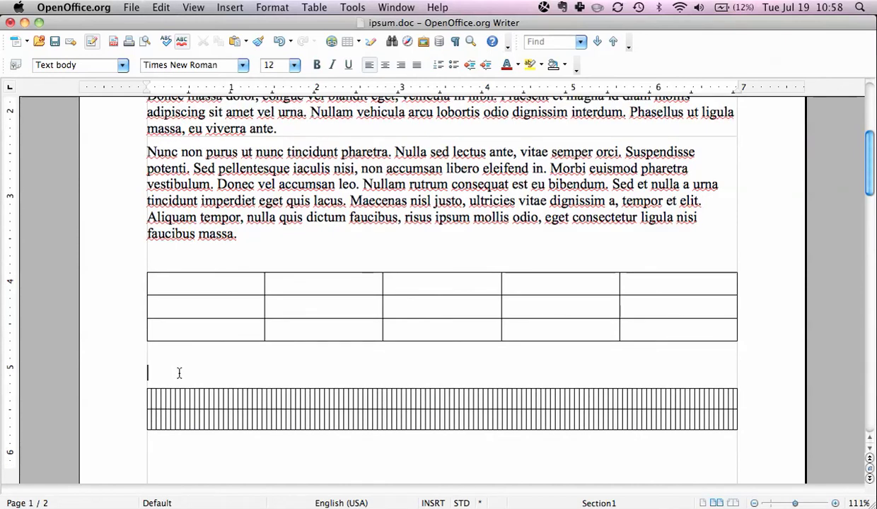
mouse_move(176, 375)
mouse_down()
mouse_move(181, 409)
mouse_move(203, 435)
mouse_up()
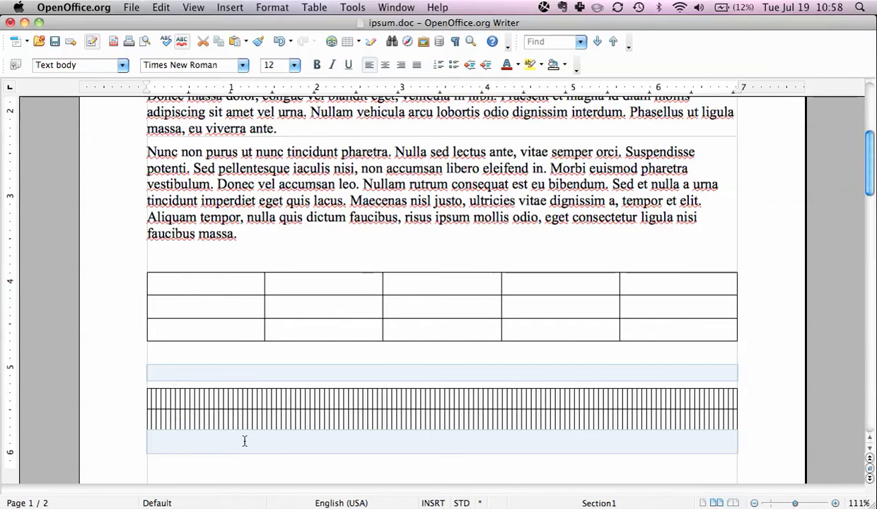
key(Delete)
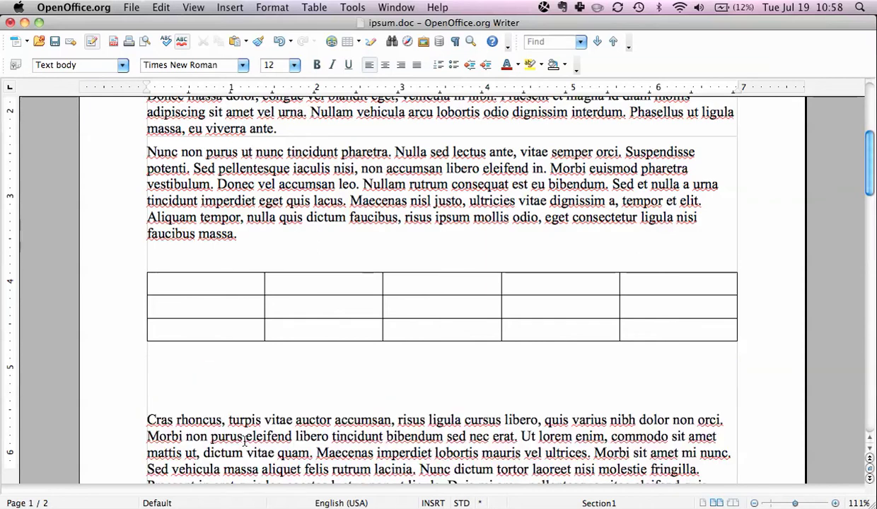
Enter 12, 133 and 4 down the first column of the table
click(216, 289)
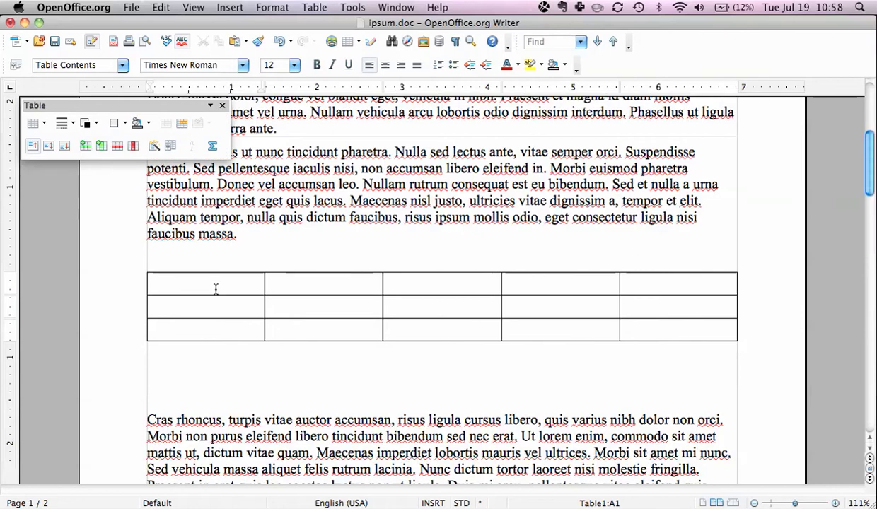
text(12)
click(213, 304)
text(133)
click(213, 328)
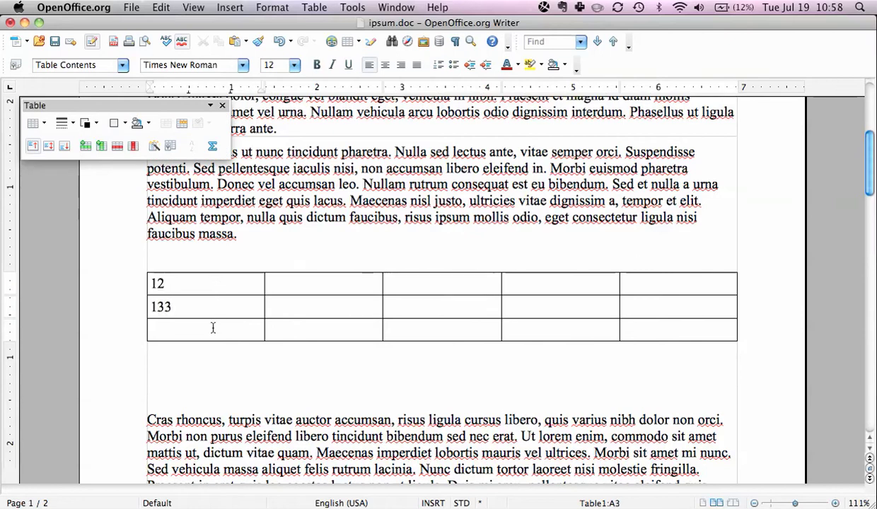
text(4)
Fill the diagonal with cat in B1, Dog in C2 and mouse in D3
click(296, 287)
text(cat)
click(388, 307)
text(Dog)
click(525, 332)
text(mouse)
click(594, 282)
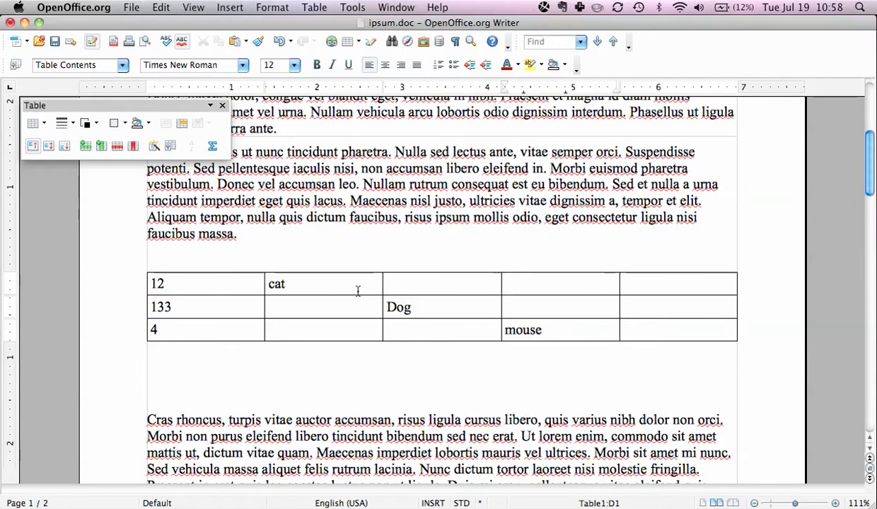
click(171, 281)
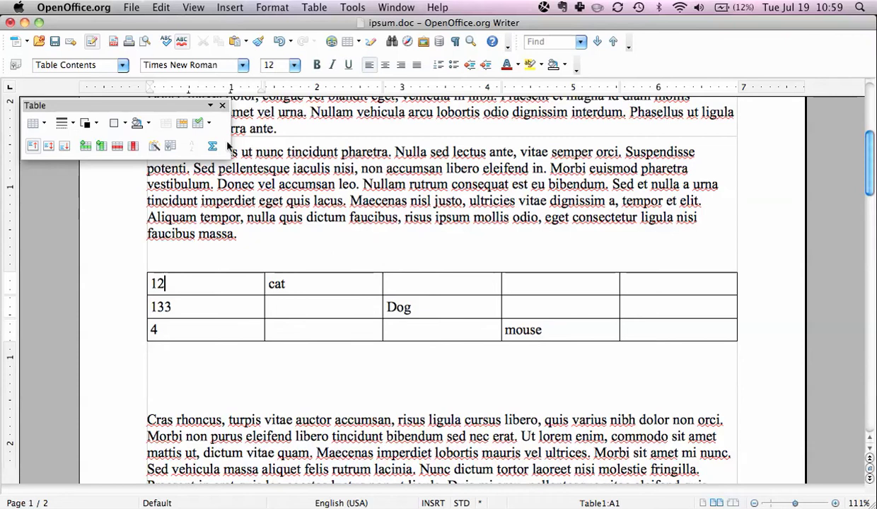
Open the table format settings and leave Repeat heading unchecked on the Text Flow tab
click(164, 106)
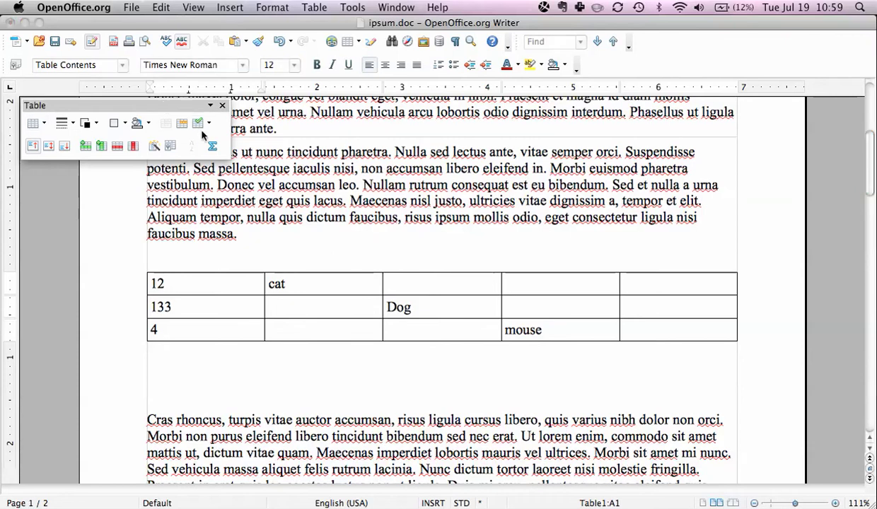
click(170, 146)
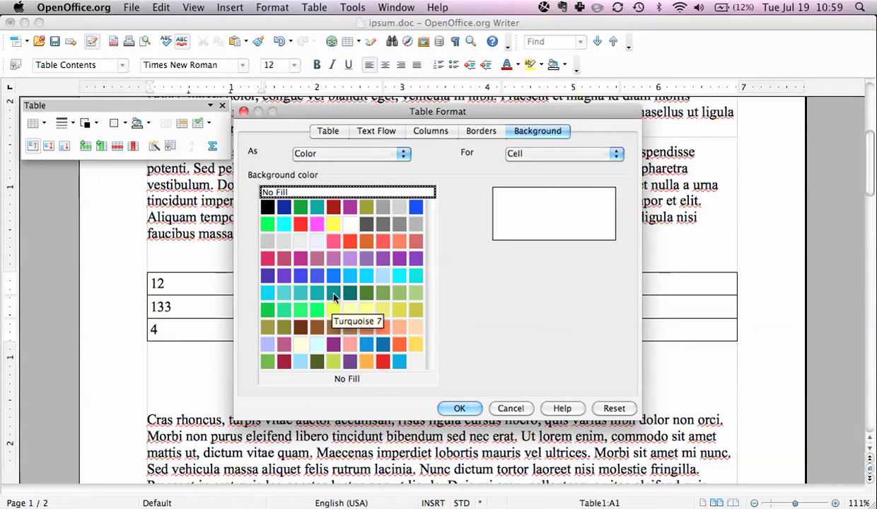
click(328, 131)
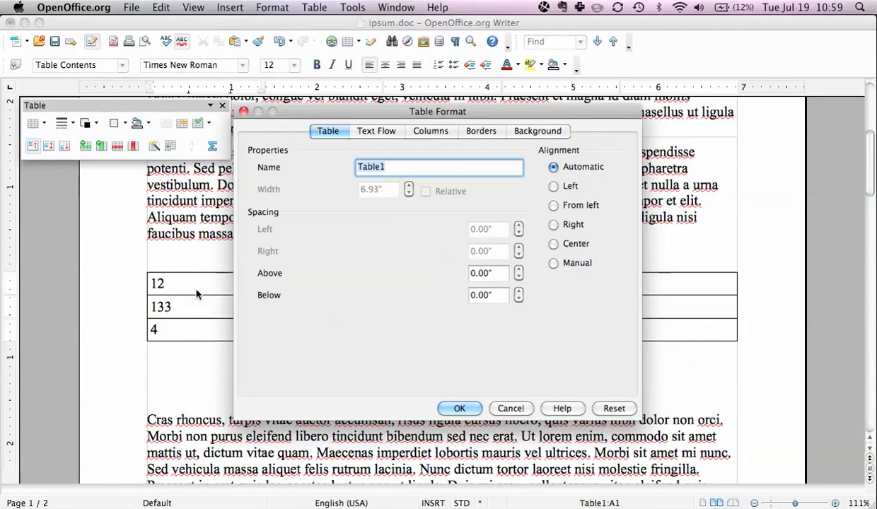
click(376, 132)
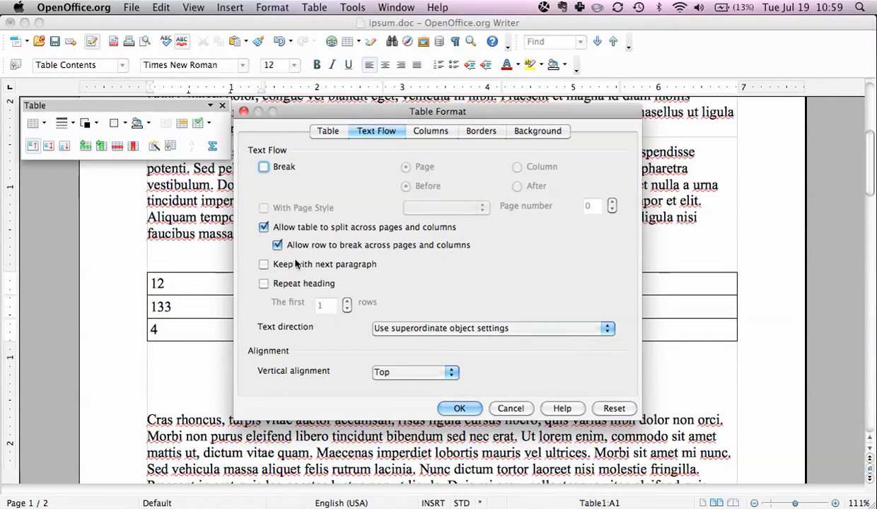
click(270, 286)
click(266, 286)
Apply 5 pt thick table borders, then undo them
click(419, 133)
click(484, 134)
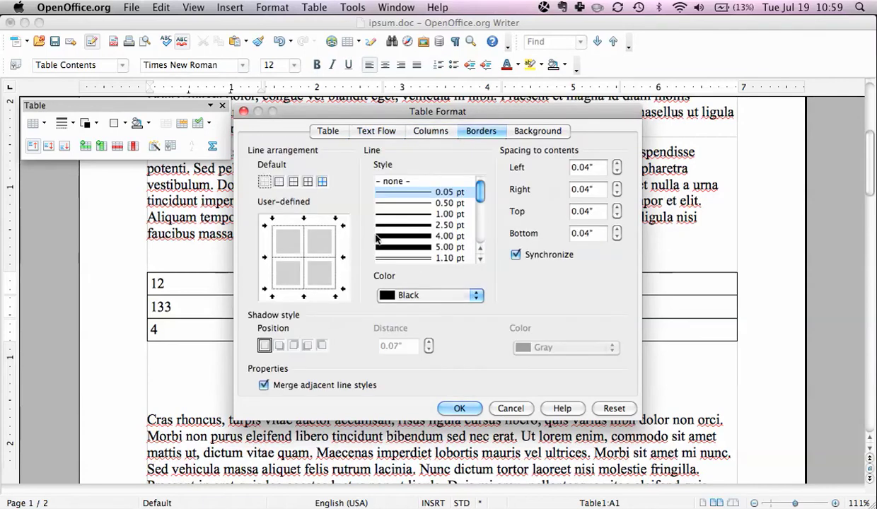
click(405, 248)
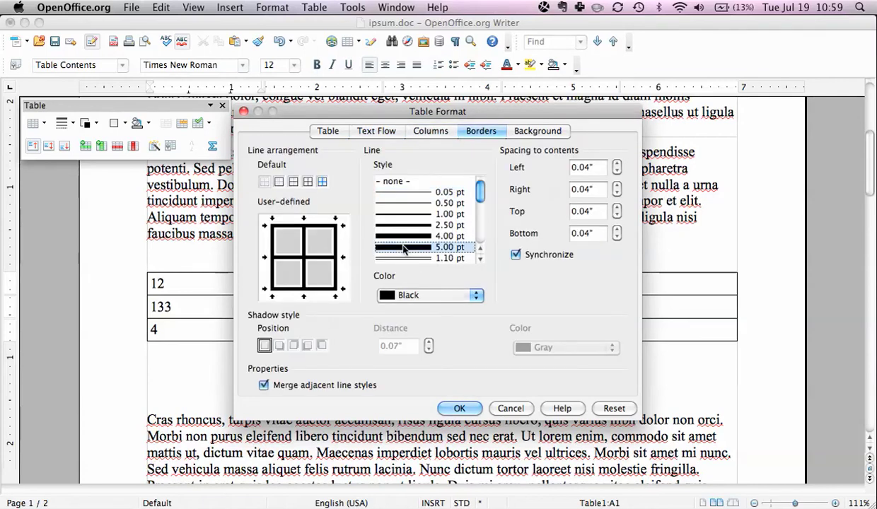
click(458, 409)
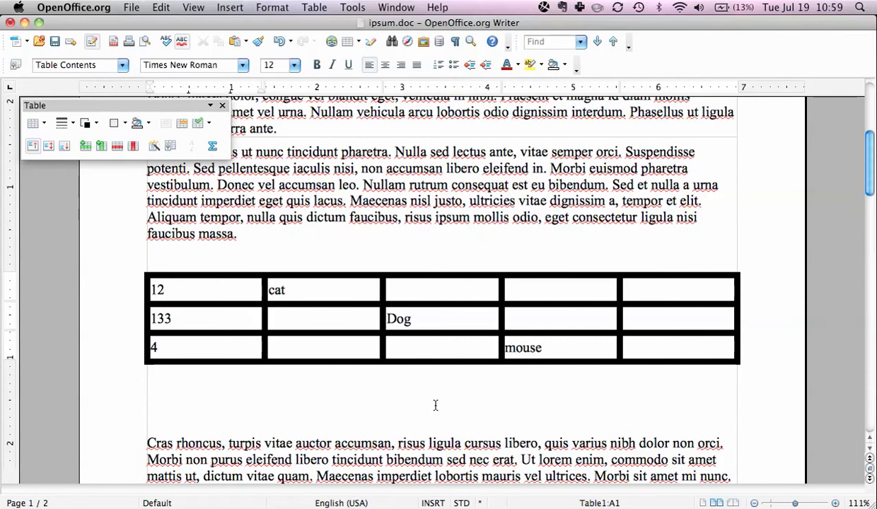
click(279, 41)
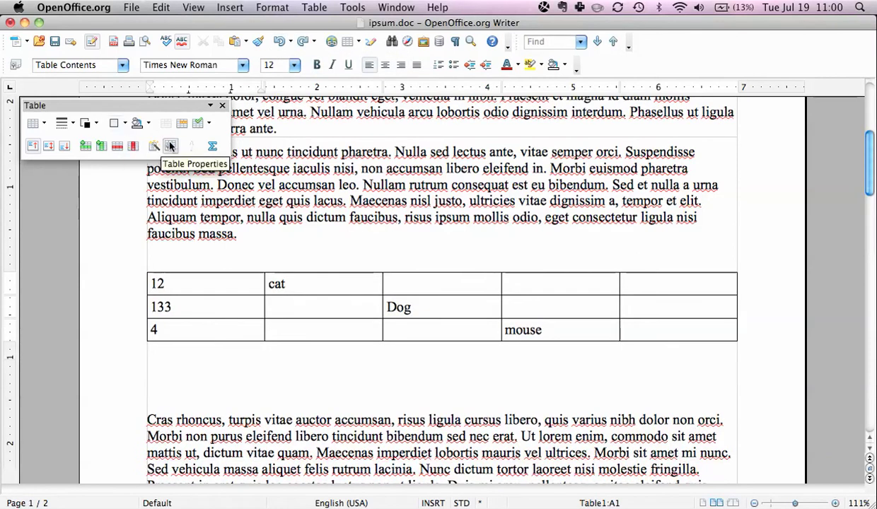
click(170, 146)
Give cell A1 a Turquoise 1 background, then all cells A1:E3 Green 8
click(536, 131)
click(400, 275)
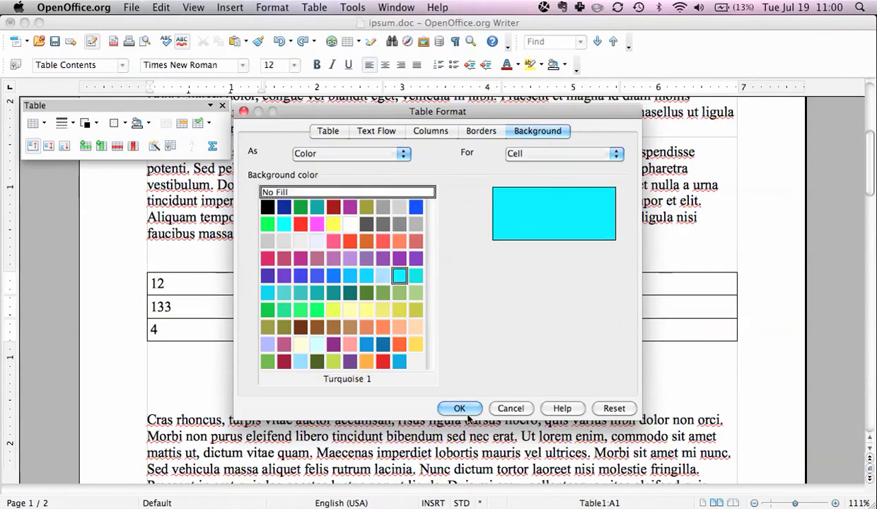
click(462, 409)
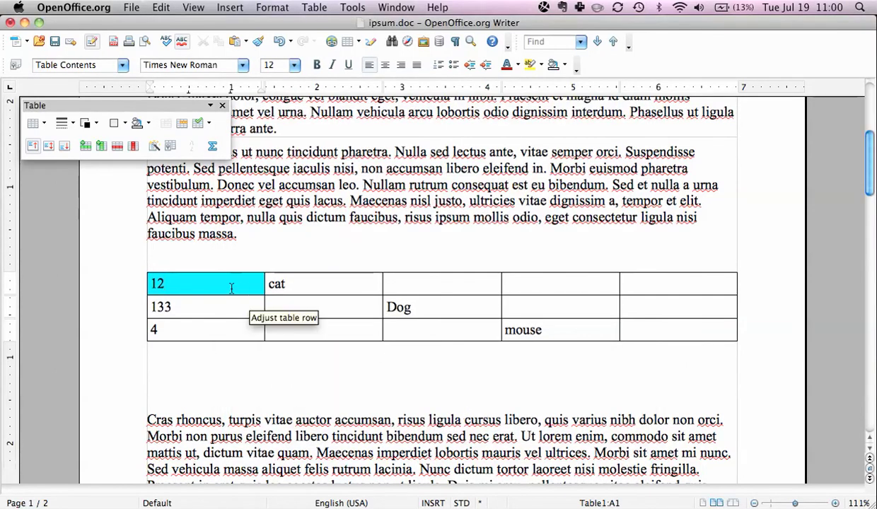
drag(231, 289, 670, 340)
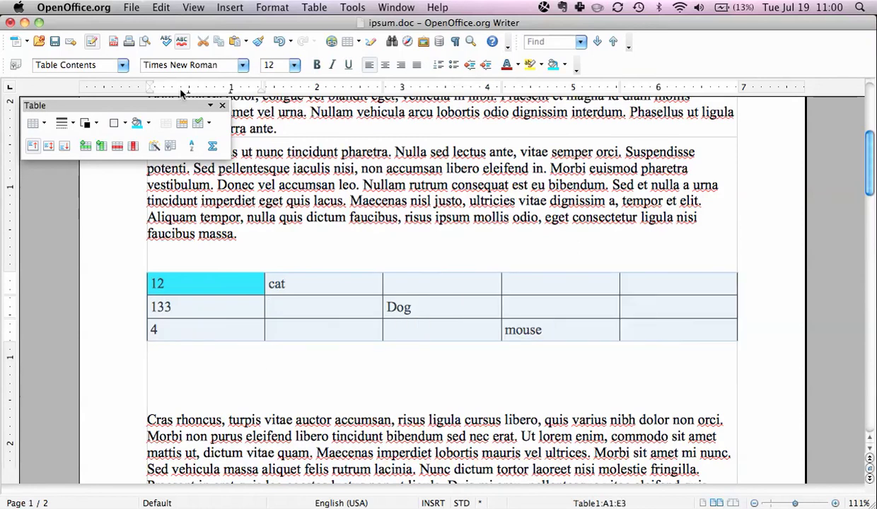
click(170, 146)
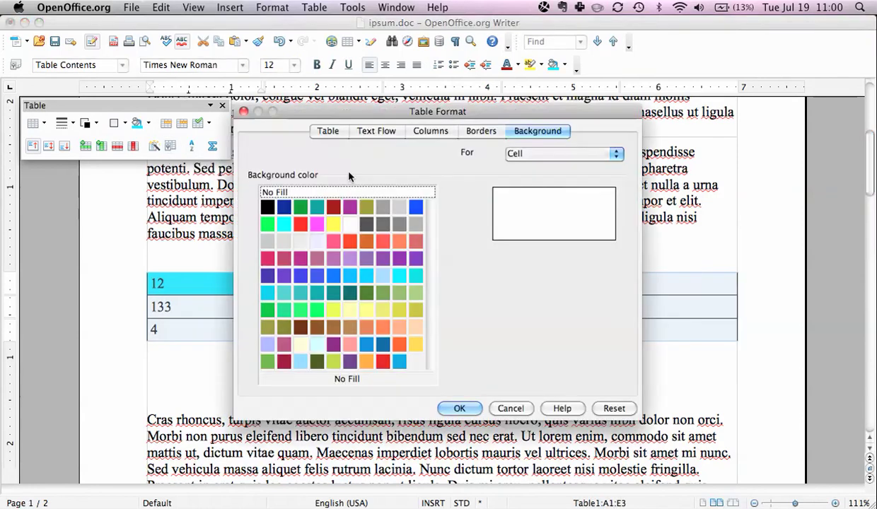
click(320, 308)
click(460, 408)
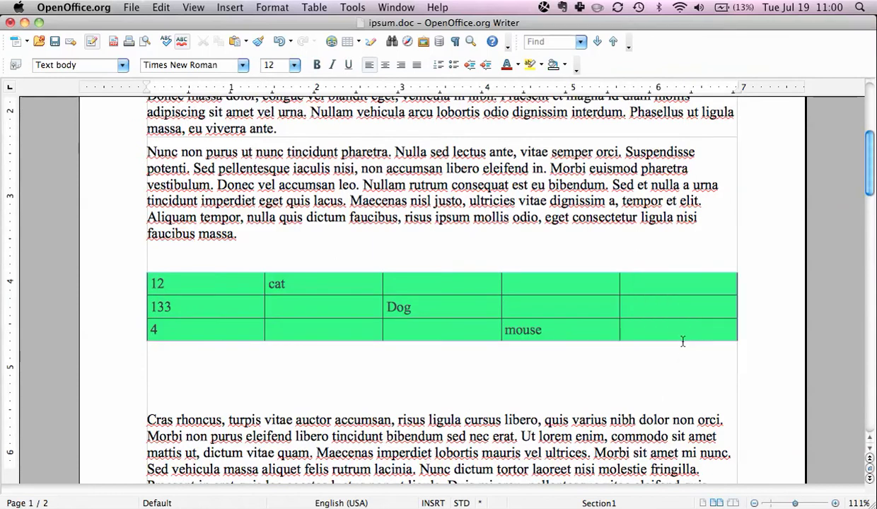
Merge the 12 and cat cells and split the merged cell into four rows
click(482, 314)
drag(341, 289, 215, 284)
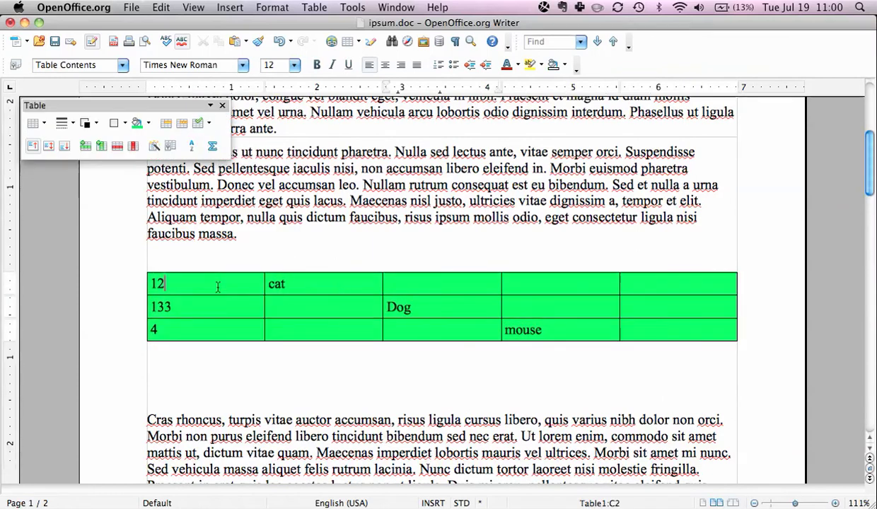
click(166, 126)
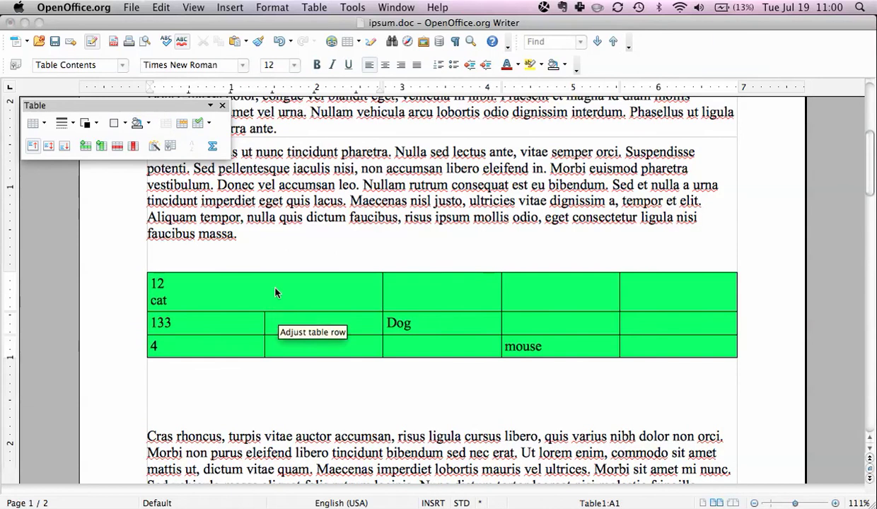
click(269, 295)
click(180, 124)
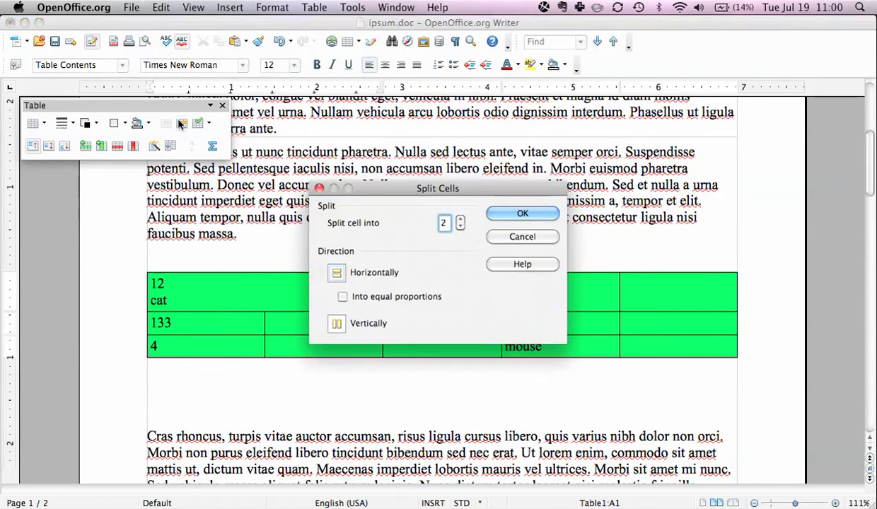
click(460, 221)
click(460, 220)
click(521, 213)
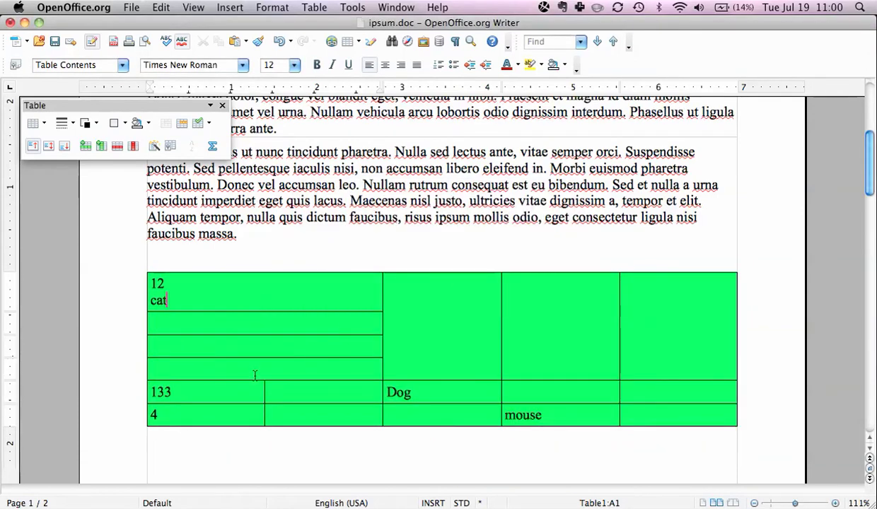
Split the top cell vertically into two columns
click(182, 124)
click(335, 324)
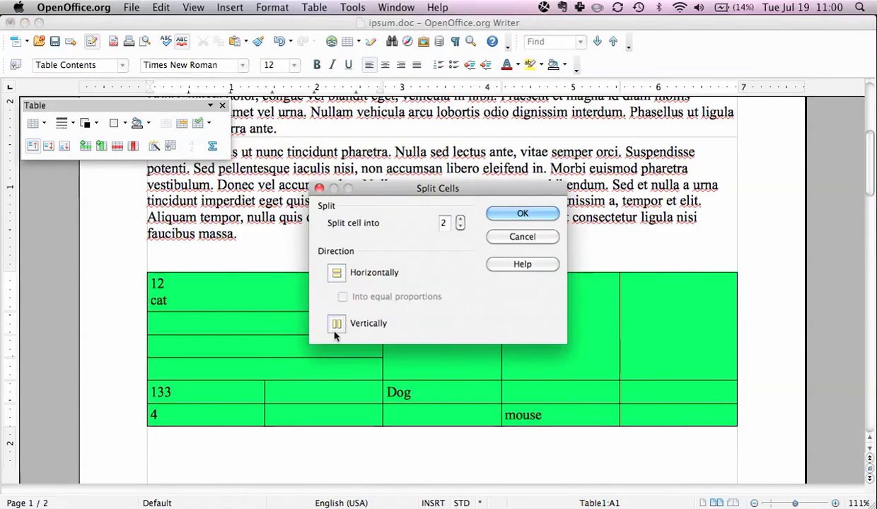
click(334, 273)
click(337, 324)
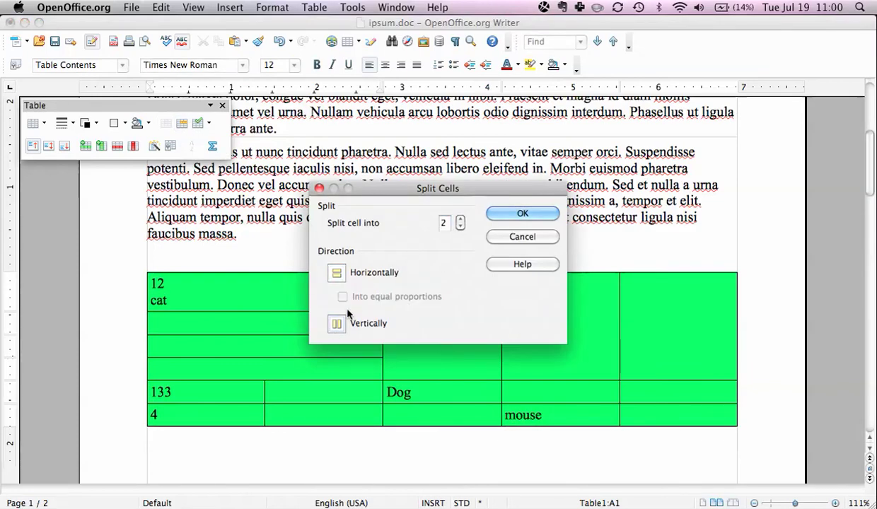
click(524, 213)
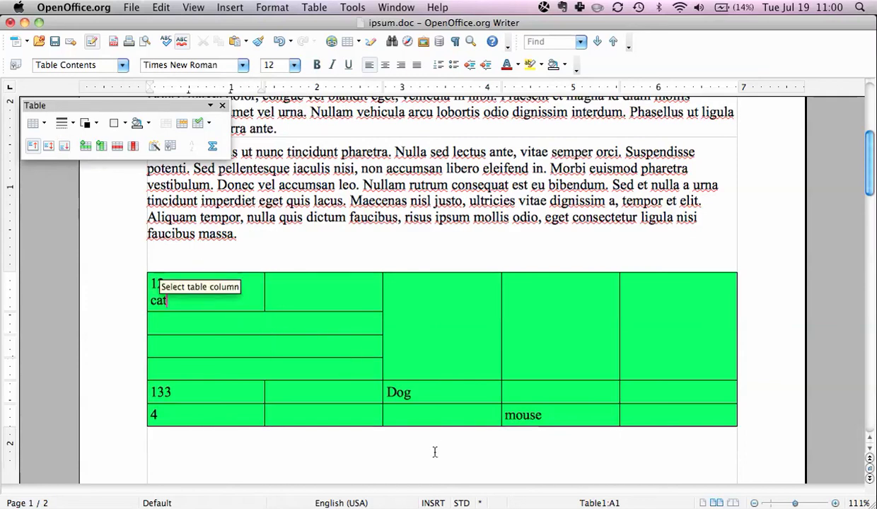
Type dog in the tall third-column cell and align it to the bottom
click(438, 329)
text(dog)
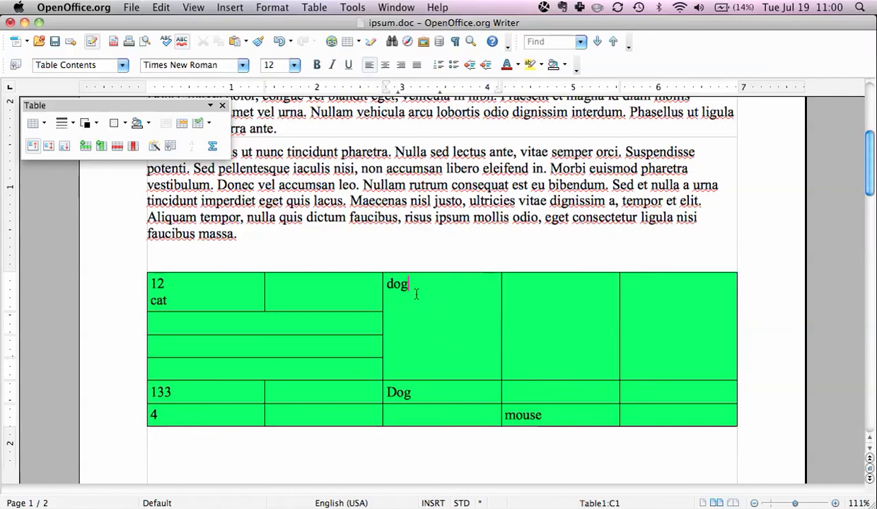
drag(414, 294, 397, 289)
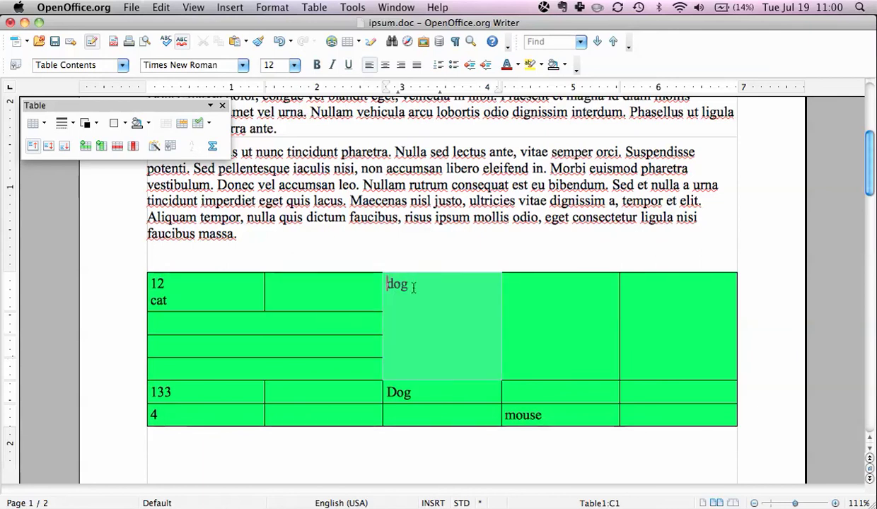
click(65, 146)
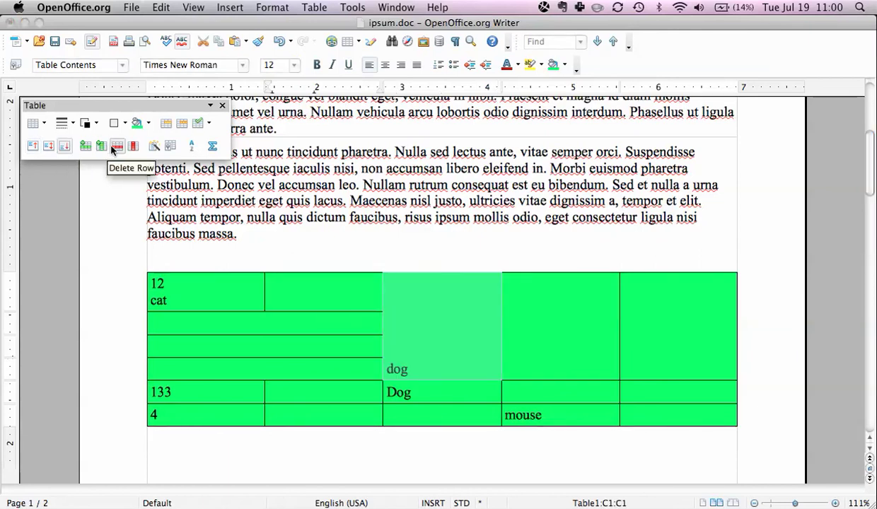
click(148, 405)
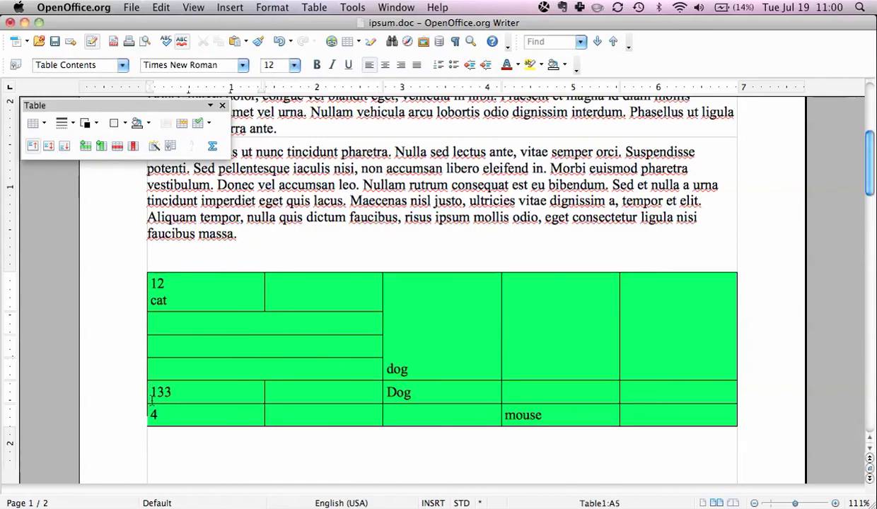
right_click(151, 400)
Insert 3 rows after the 133 row
click(150, 397)
right_click(149, 397)
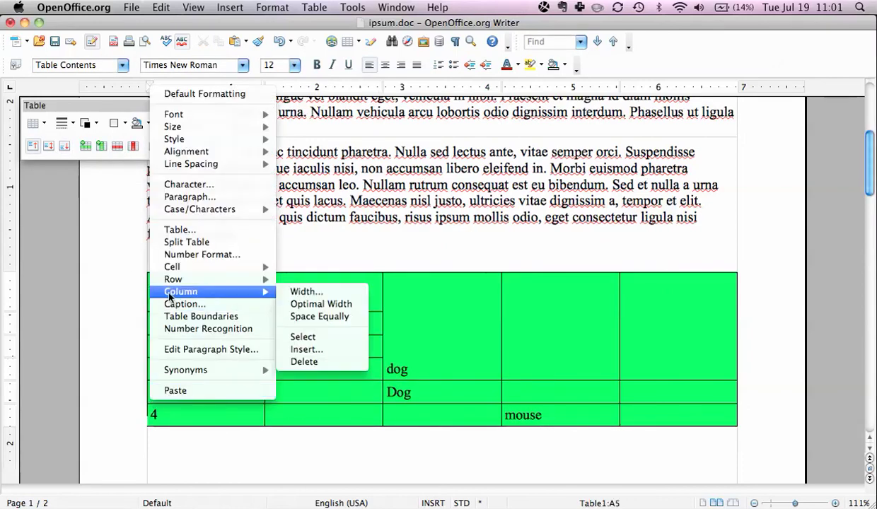
mouse_move(173, 280)
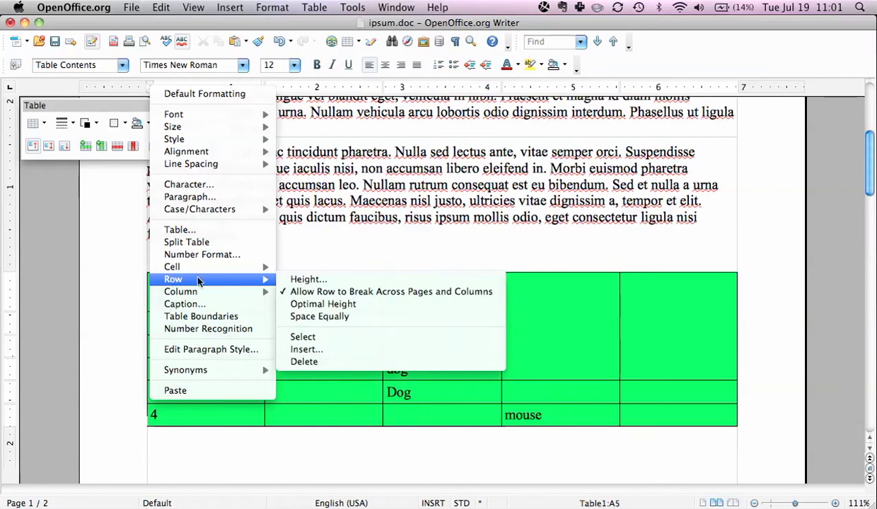
click(306, 350)
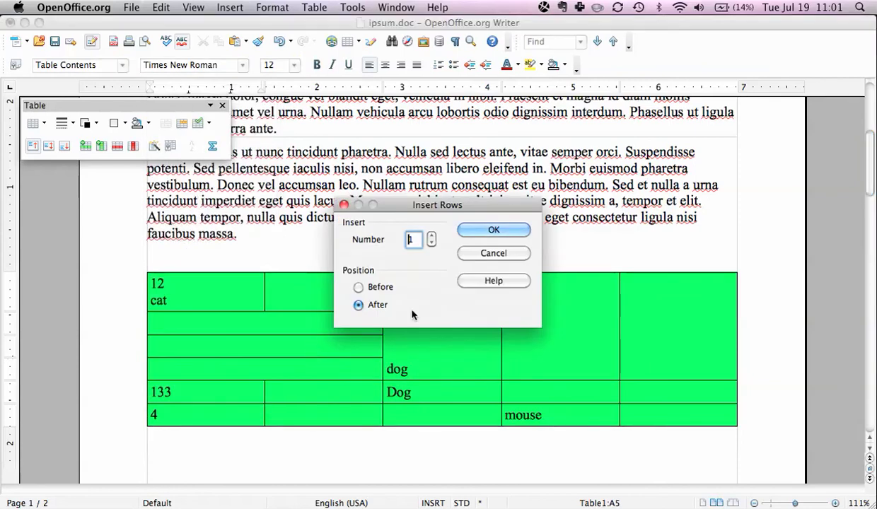
text(3)
key(Return)
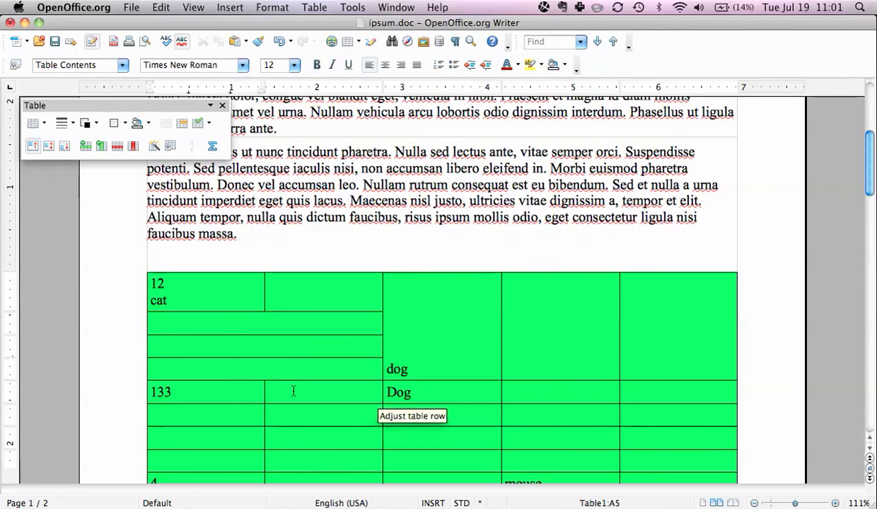
Delete two of the new blank rows, keeping one
right_click(170, 408)
key(Escape)
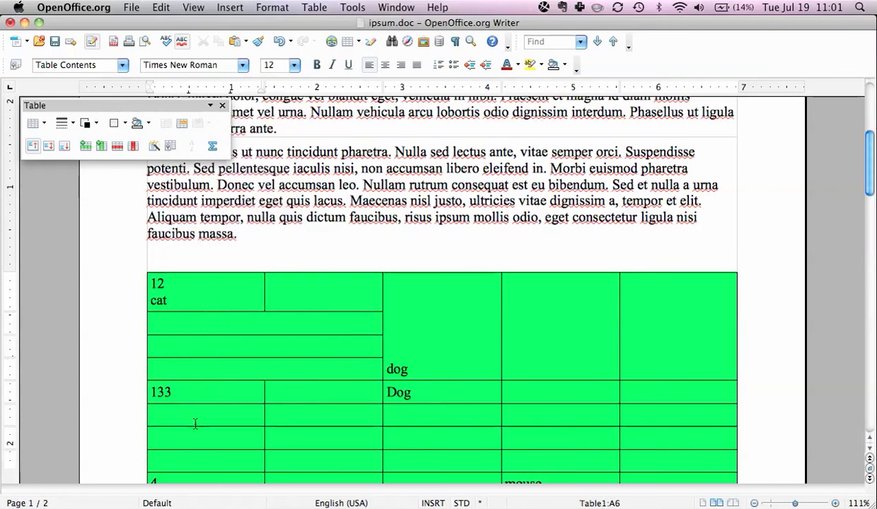
right_click(195, 423)
mouse_move(219, 323)
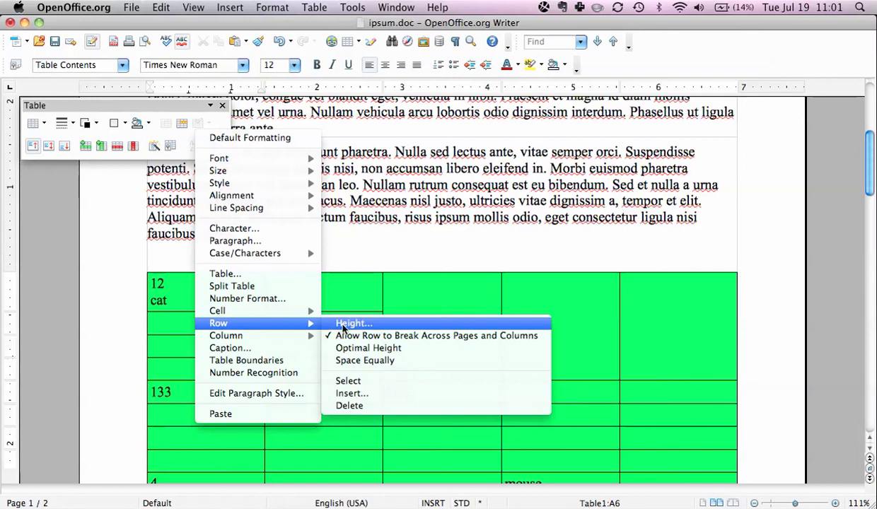
click(350, 405)
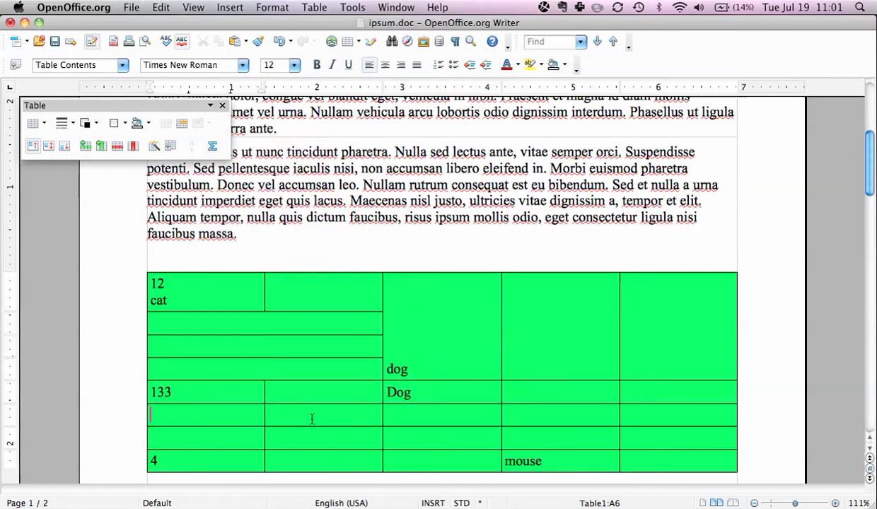
right_click(247, 424)
mouse_move(305, 324)
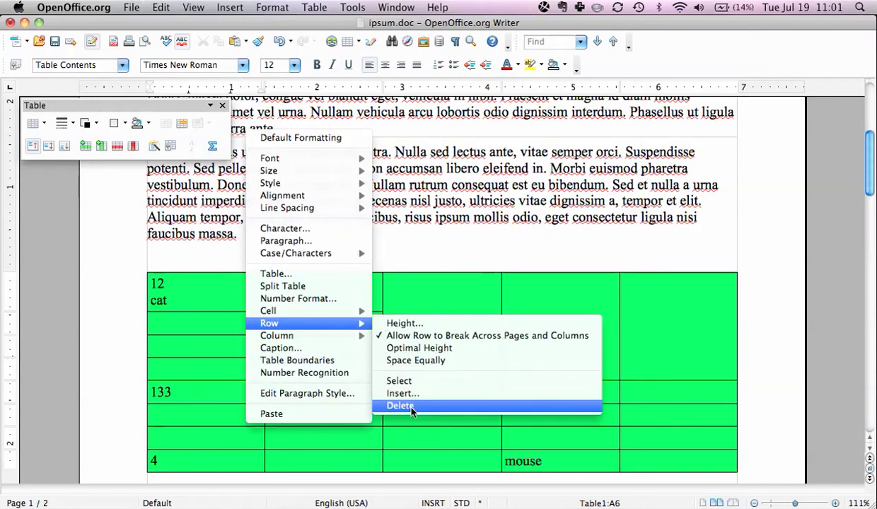
click(412, 408)
Delete the columns containing mouse and dog, leaving three columns
click(559, 293)
right_click(559, 293)
mouse_move(589, 208)
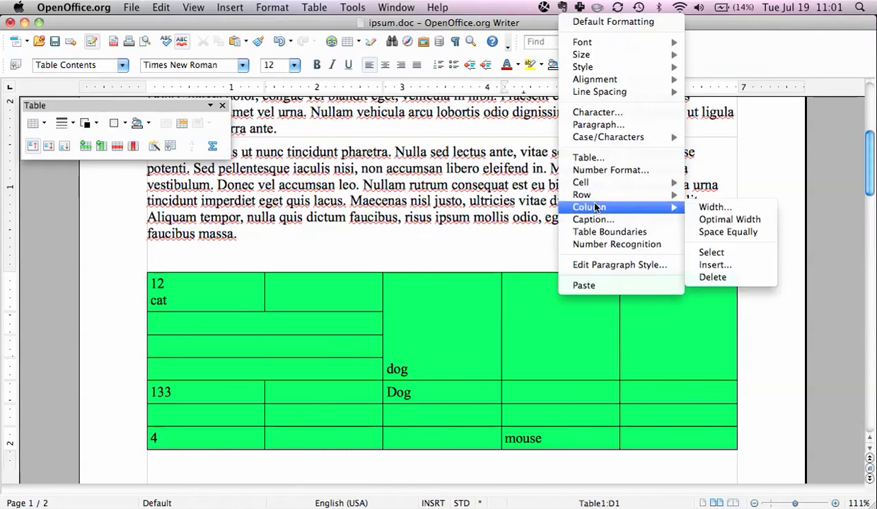
click(713, 277)
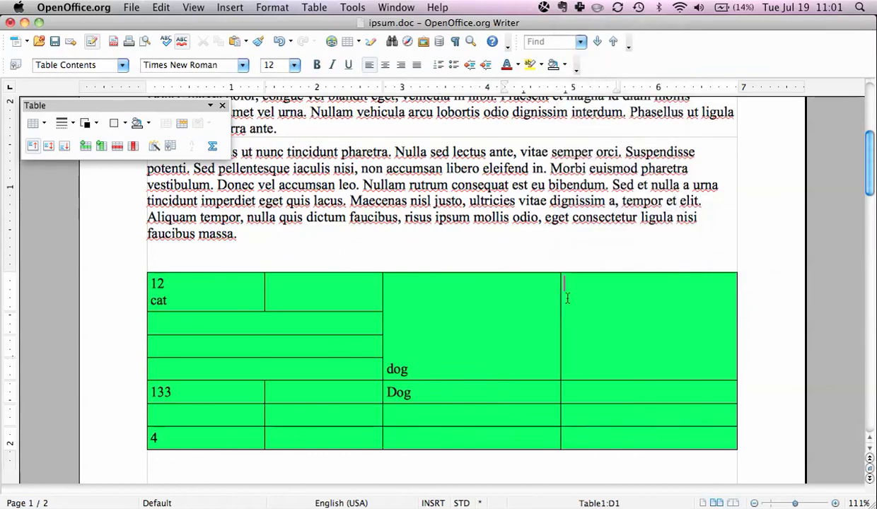
right_click(437, 412)
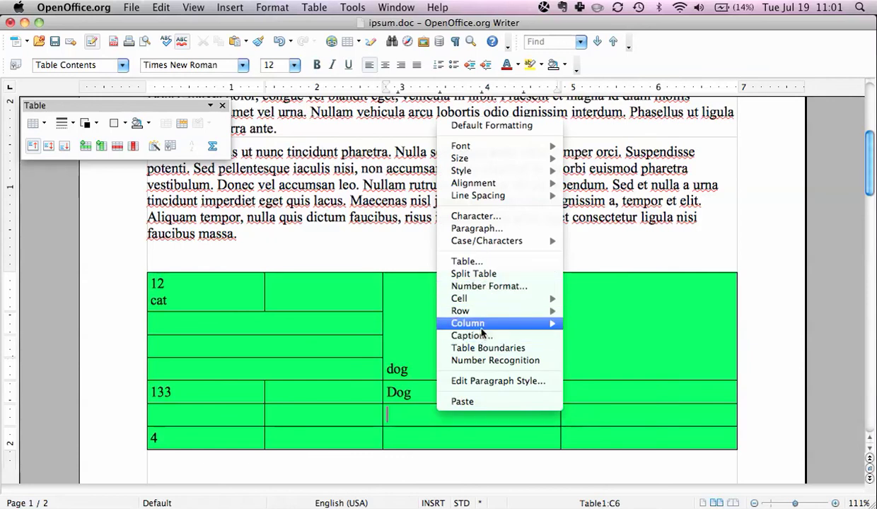
mouse_move(469, 324)
click(591, 391)
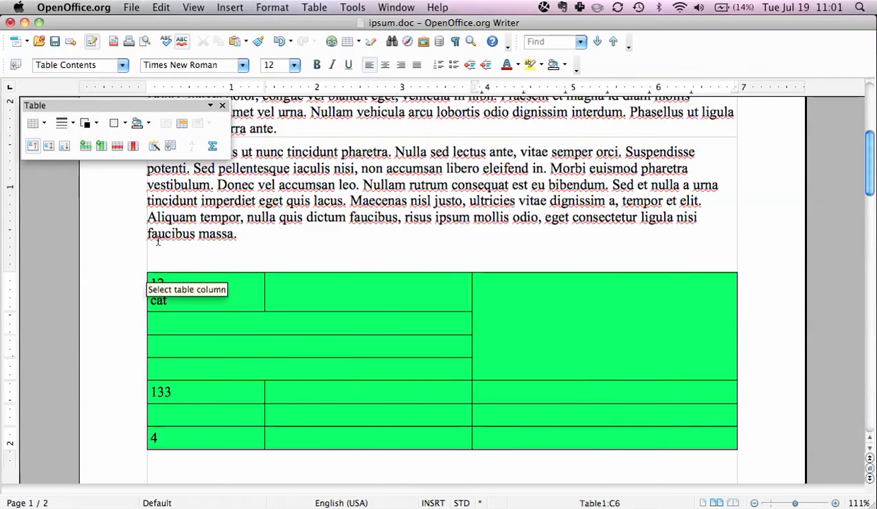
click(205, 254)
Try a nested 4x4 table in the cell below cat, then undo it
click(229, 331)
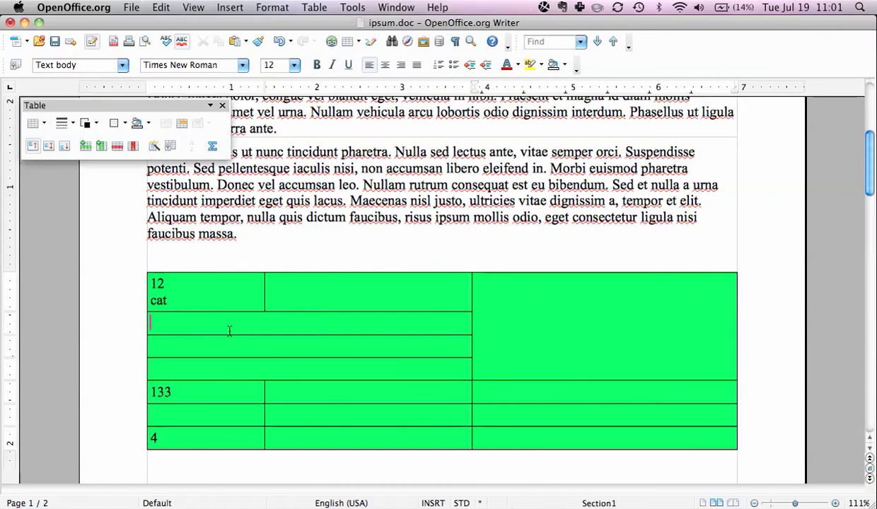
click(150, 123)
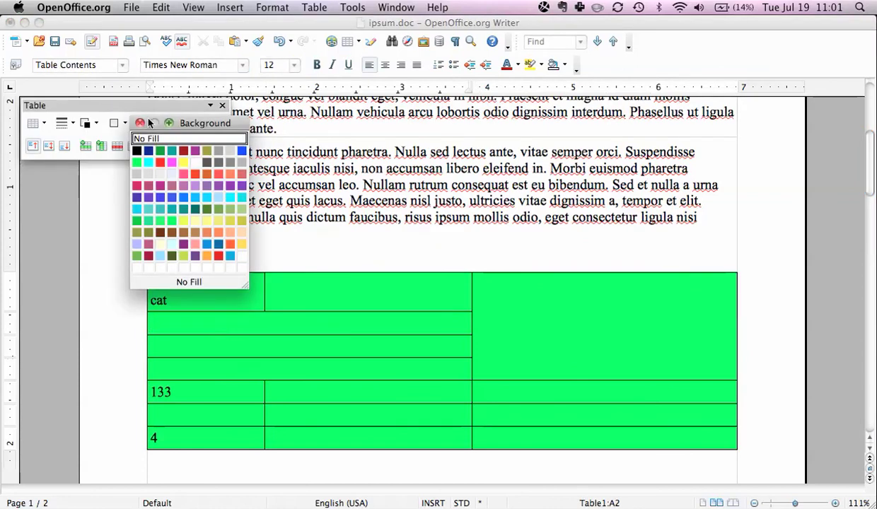
click(139, 123)
click(42, 123)
click(78, 169)
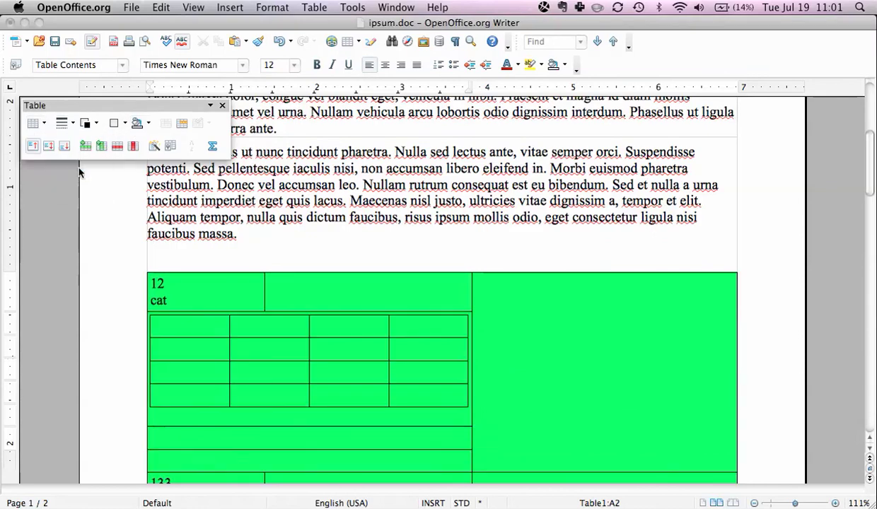
click(279, 42)
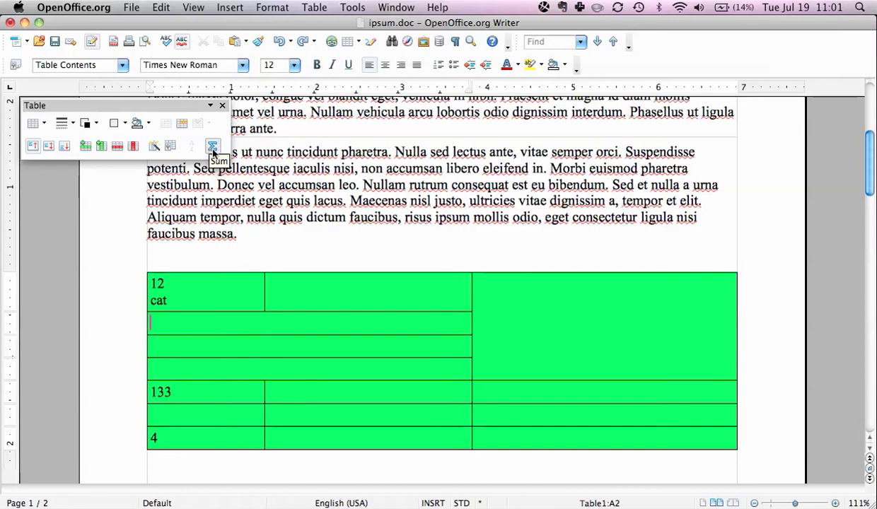
Insert the formula =sum(<A5>) in the blank cell under 133, showing 133
click(181, 415)
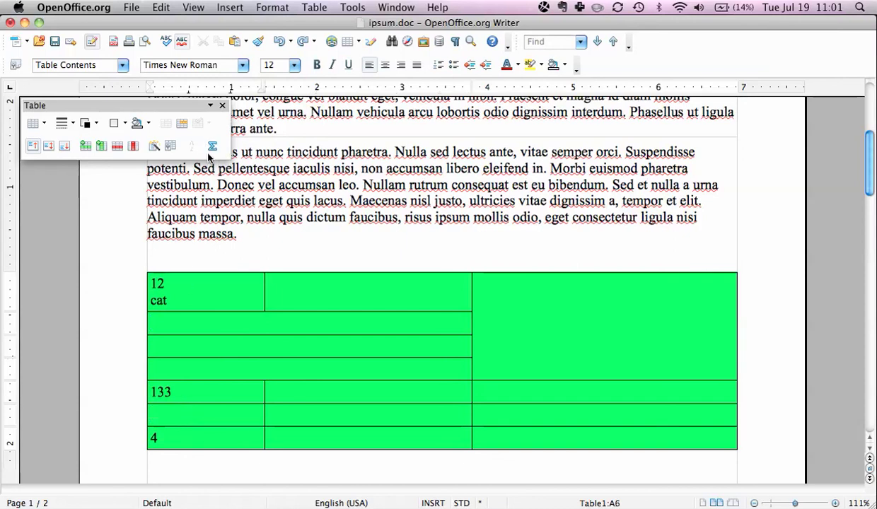
click(213, 147)
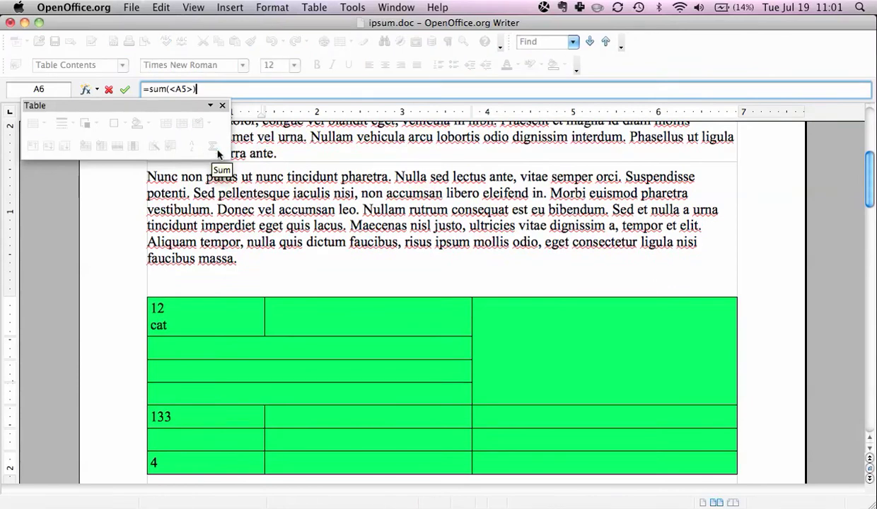
key(Return)
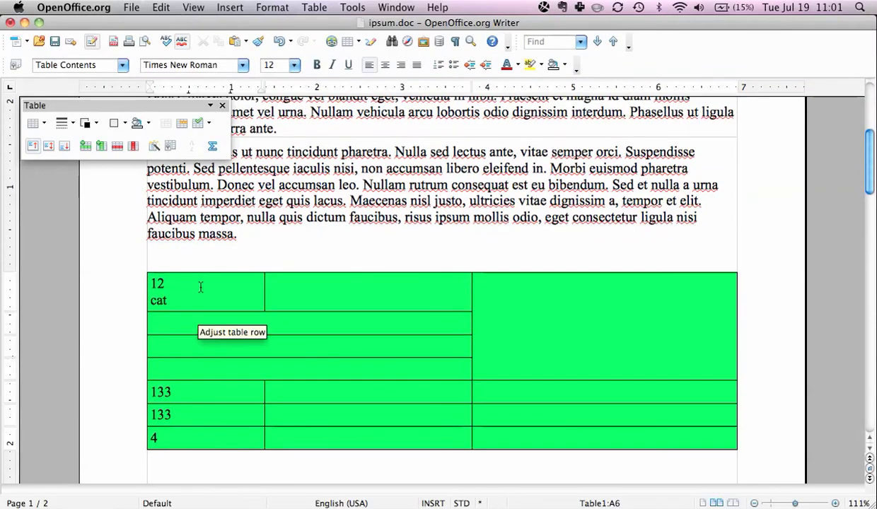